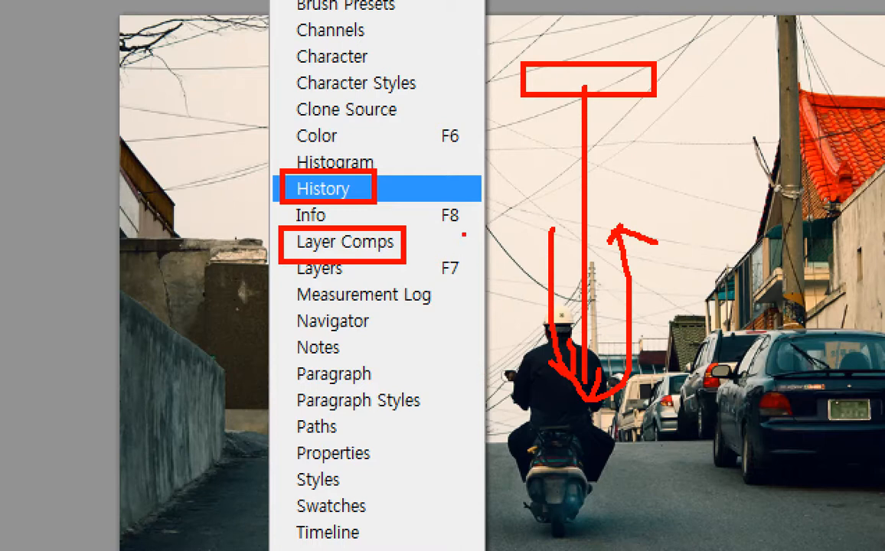
left_click_drag(414, 243, 439, 243)
left_click_drag(382, 186, 431, 186)
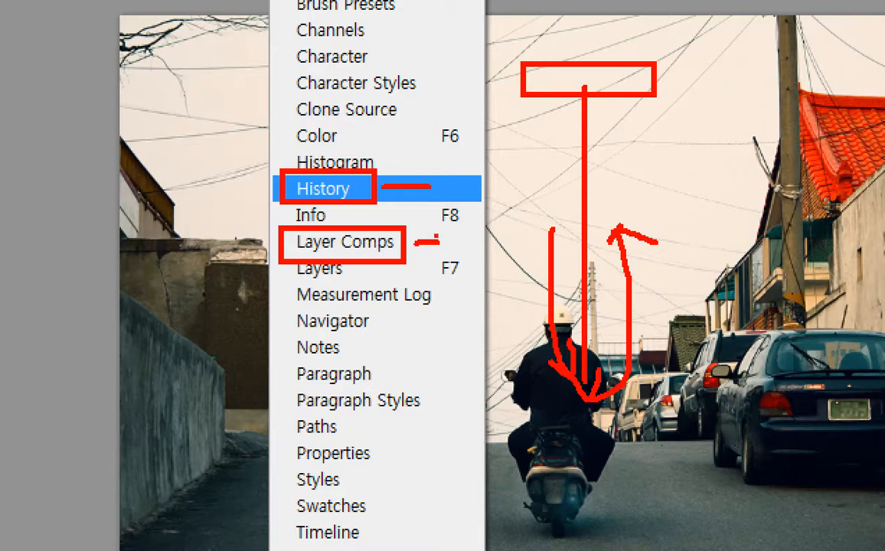
left_click_drag(421, 185, 434, 182)
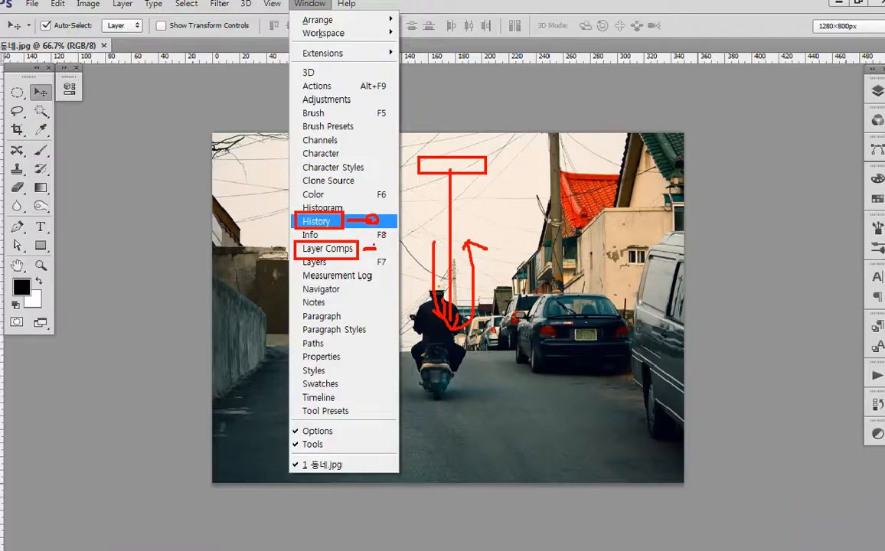
key("Escape")
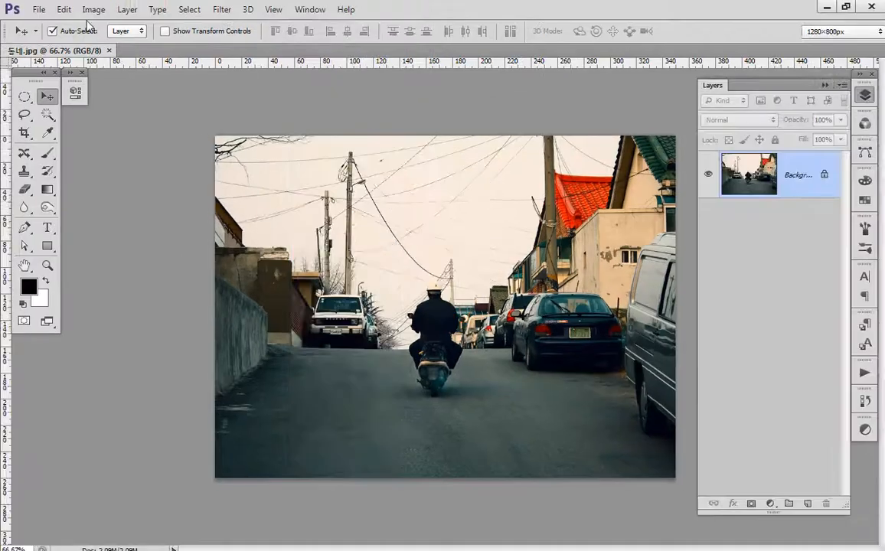
Step: Check the History States setting in the Performance preferences and close the preferences
left_click(65, 10)
mouse_move(113, 510)
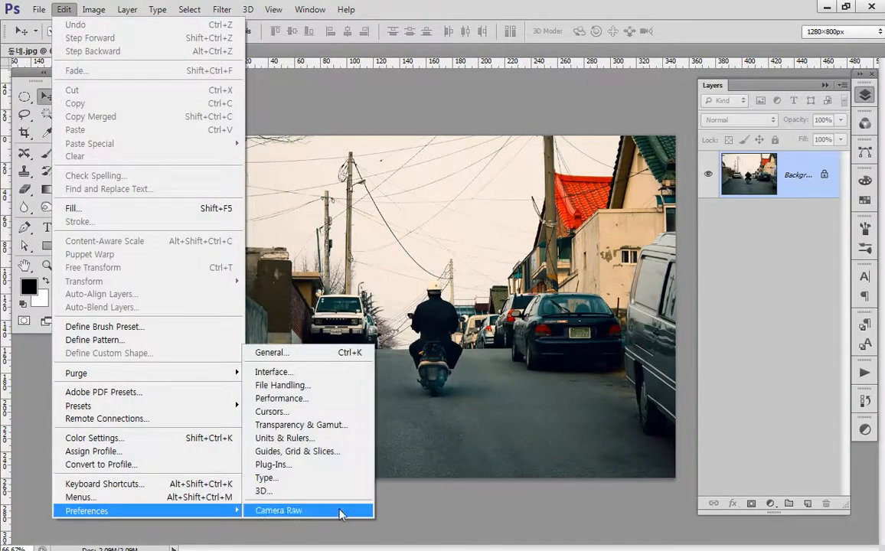
left_click(292, 349)
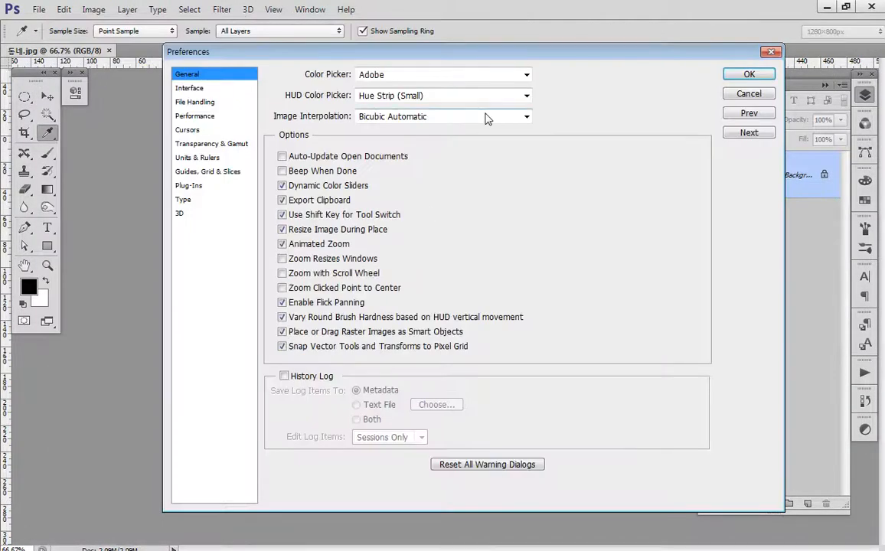
left_click(183, 116)
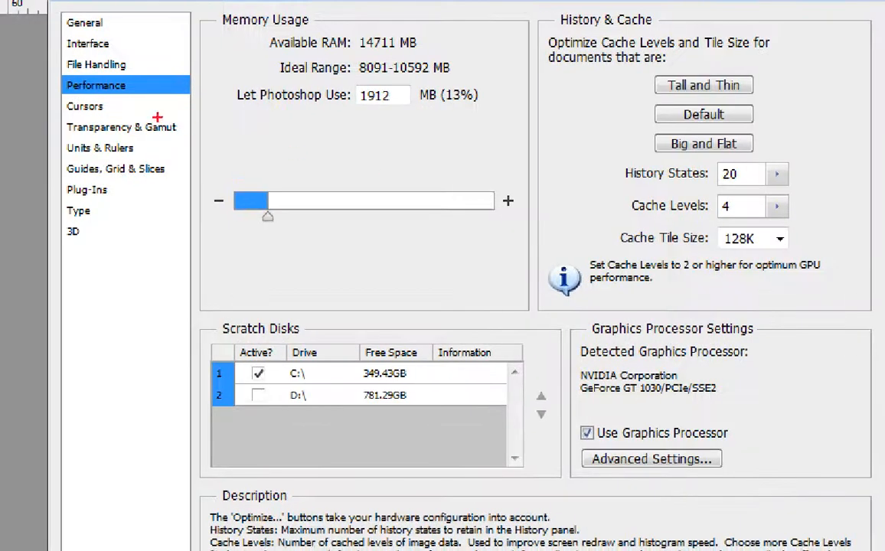
left_click_drag(57, 73, 144, 97)
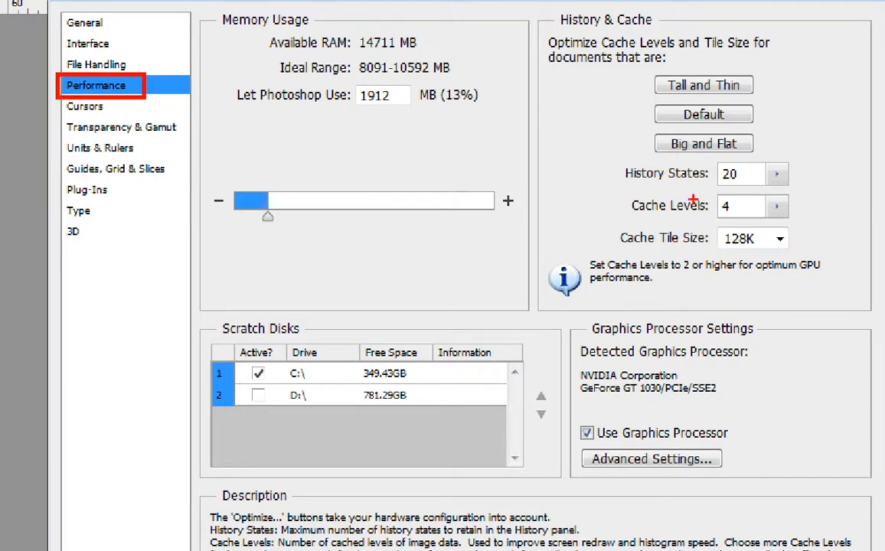
left_click_drag(611, 157, 660, 173)
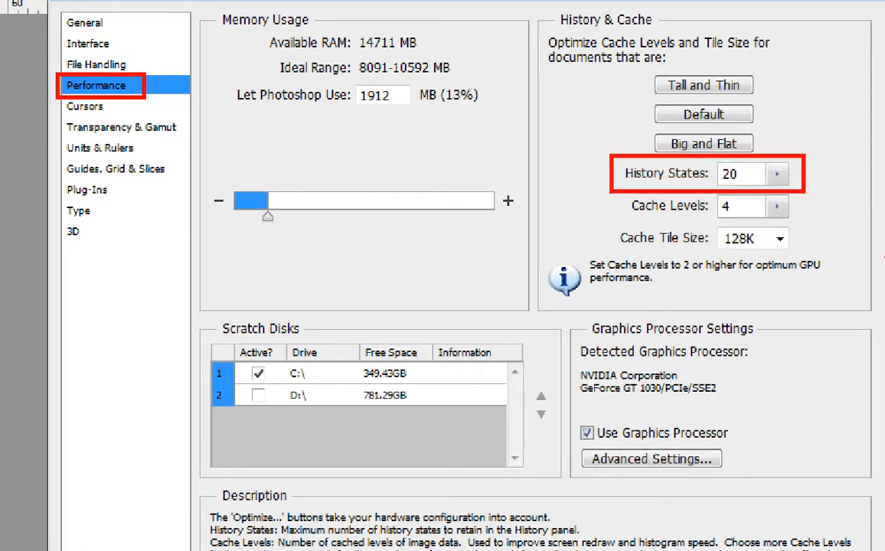
mouse_move(718, 179)
left_mouse_down()
mouse_move(749, 178)
mouse_move(718, 176)
left_mouse_up()
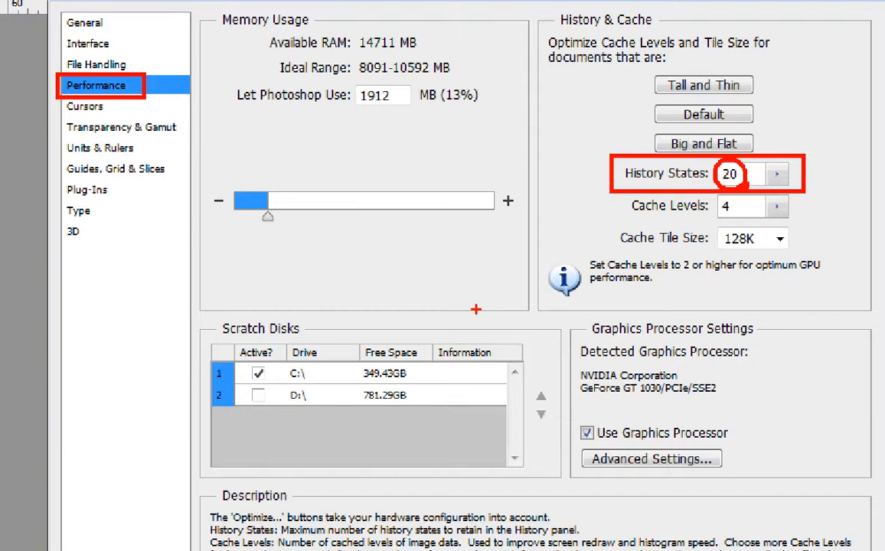
key("Escape")
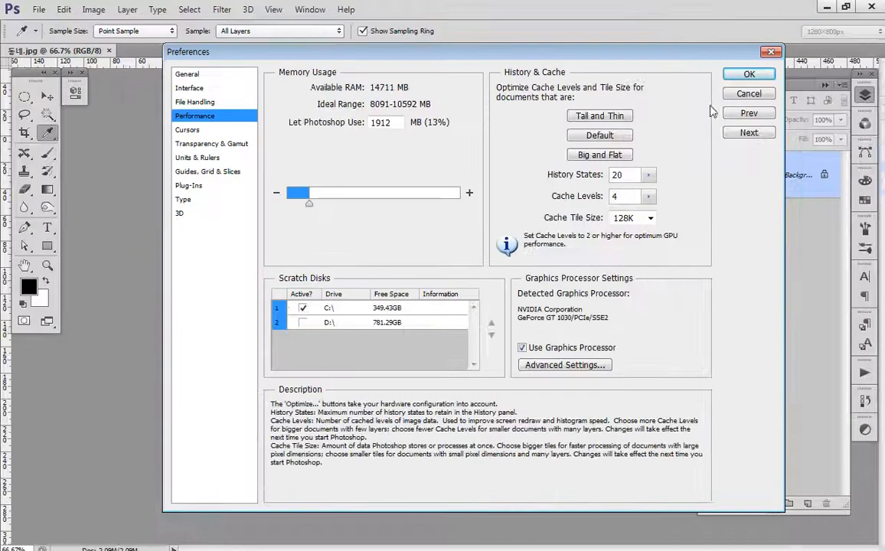
left_click(749, 74)
key("v")
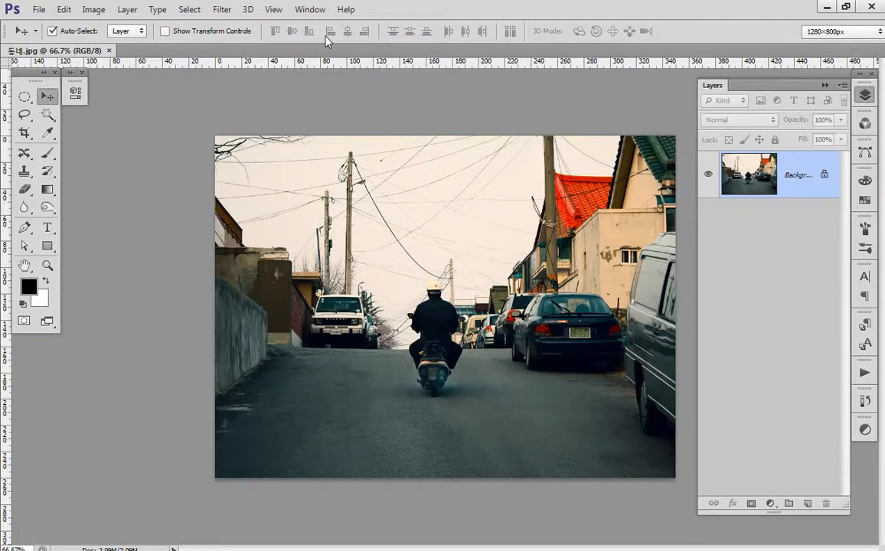
Step: Show the History panel, detach it from the dock and make it taller
left_click(312, 10)
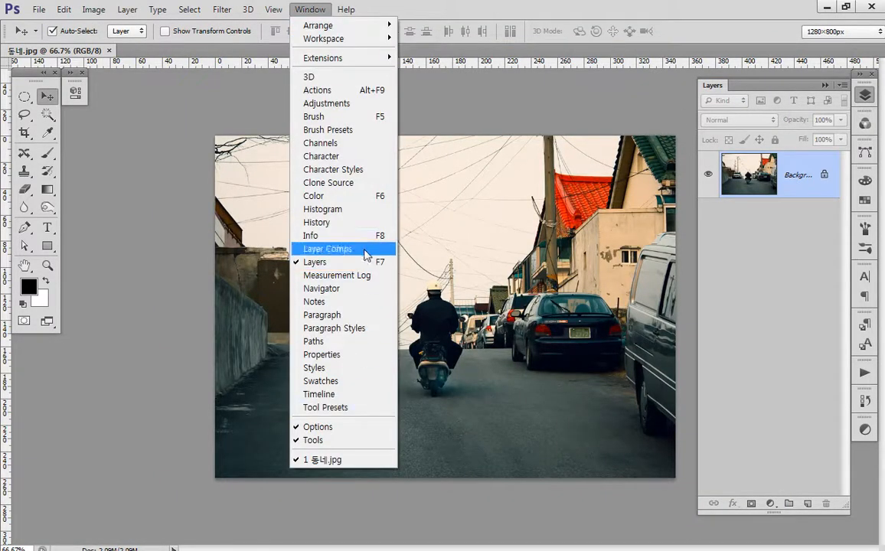
left_click(354, 223)
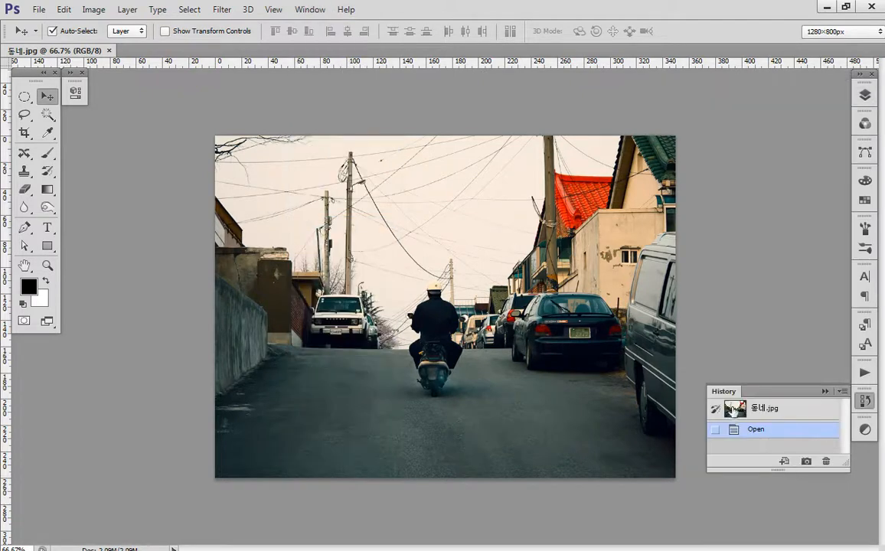
left_click_drag(723, 392, 695, 122)
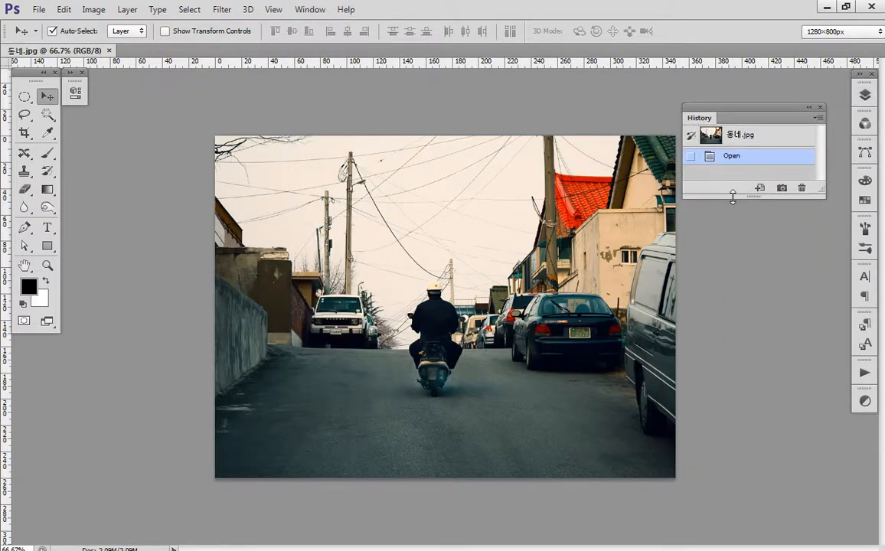
left_click_drag(733, 197, 750, 375)
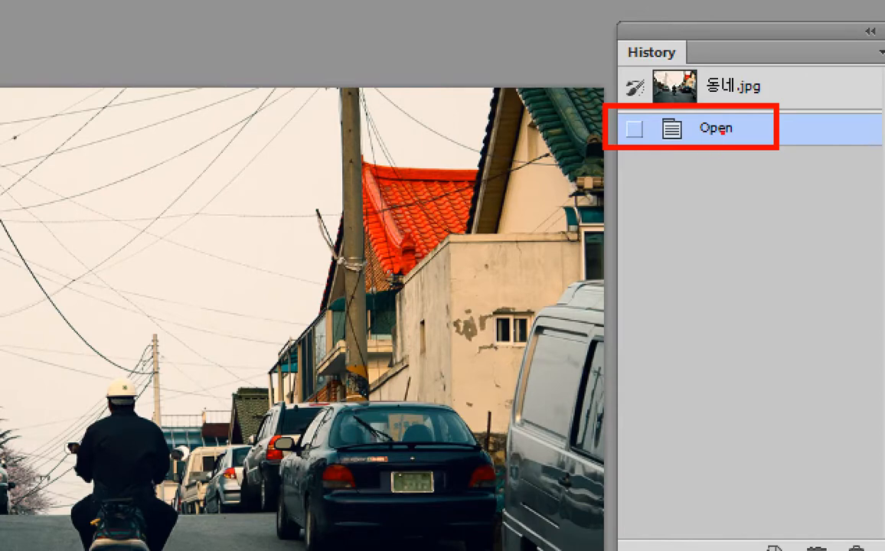
mouse_move(722, 132)
left_mouse_down()
mouse_move(749, 275)
mouse_move(737, 389)
mouse_move(717, 391)
mouse_move(796, 397)
left_mouse_up()
mouse_move(719, 439)
left_mouse_down()
mouse_move(781, 447)
mouse_move(799, 464)
left_mouse_up()
left_click_drag(754, 484, 774, 510)
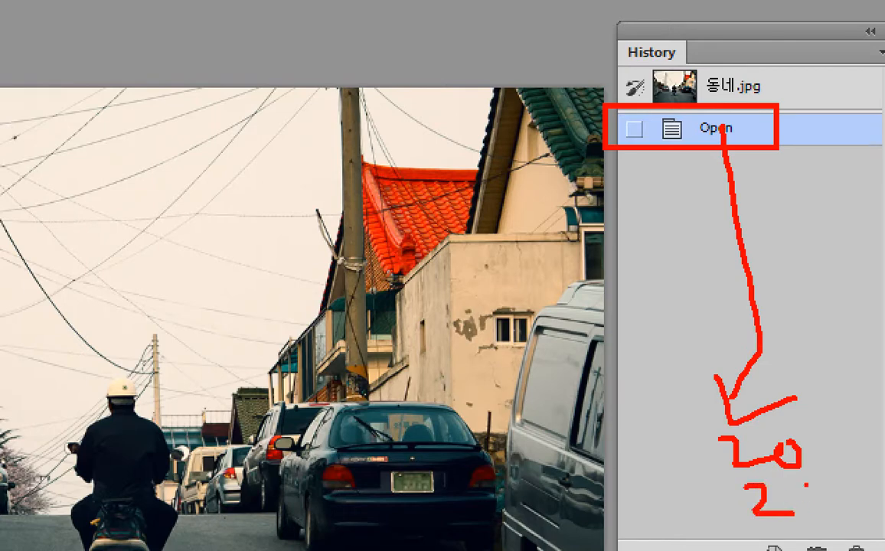
left_click_drag(807, 484, 796, 546)
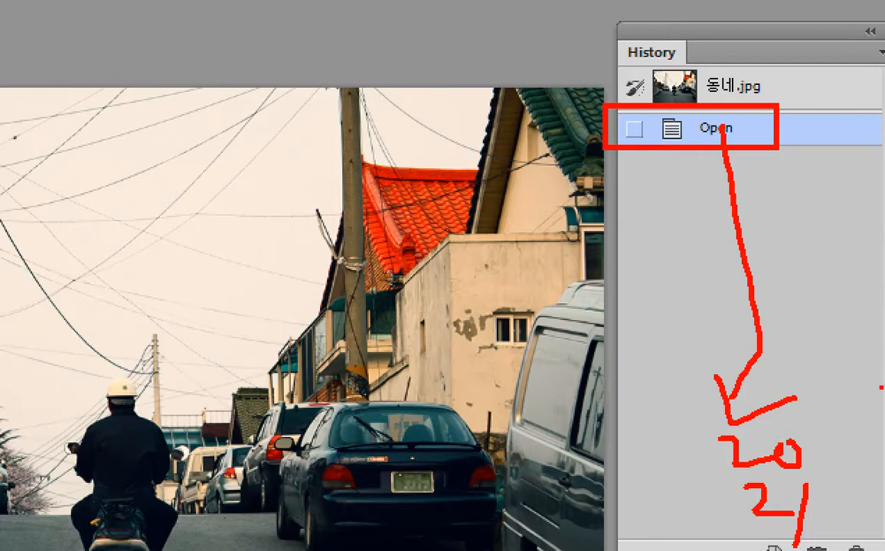
key("Escape")
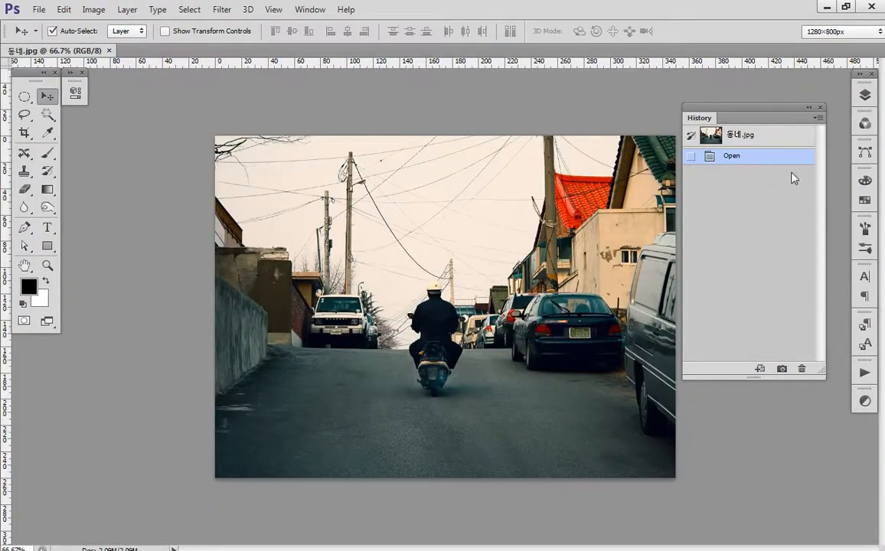
Step: Place the floating History panel beside the toolbox and show the Layers panel
left_click_drag(696, 109, 85, 112)
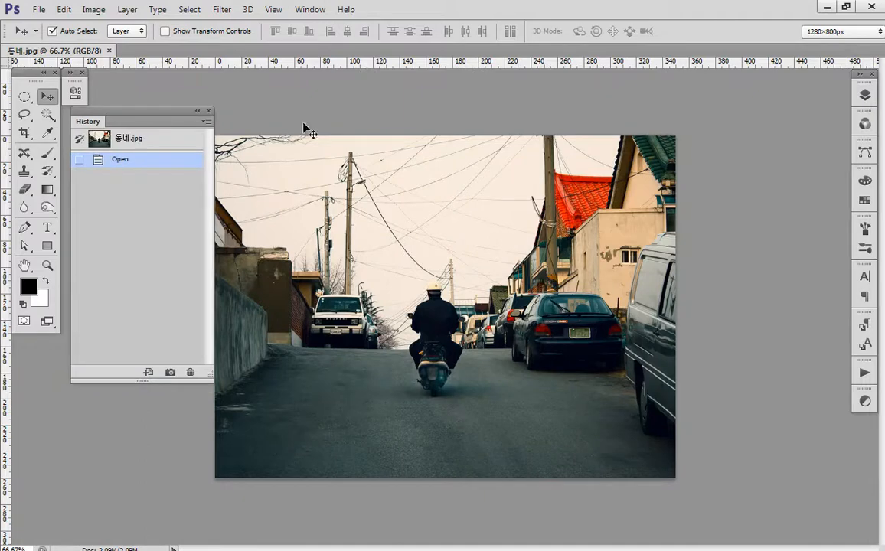
key("F7")
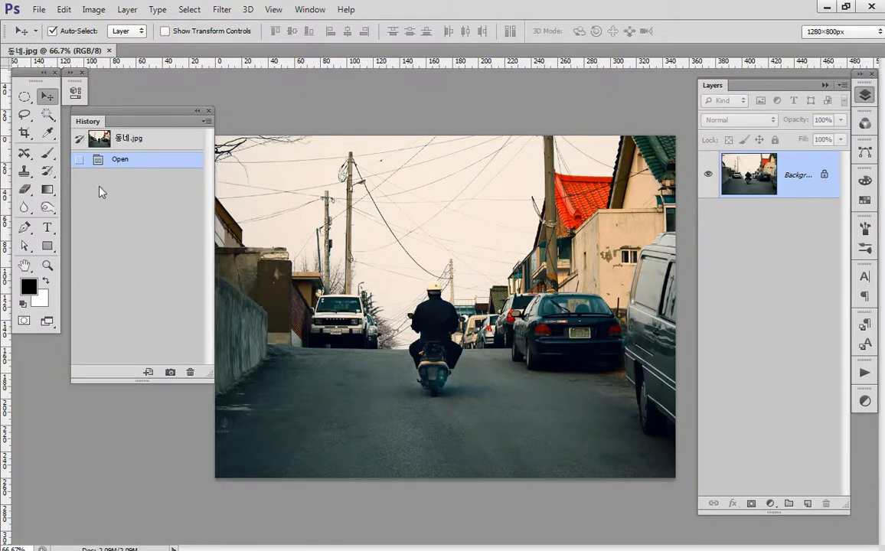
Step: Set up the Ellipse Tool in Shape mode with a dark navy blue fill
left_click(47, 245)
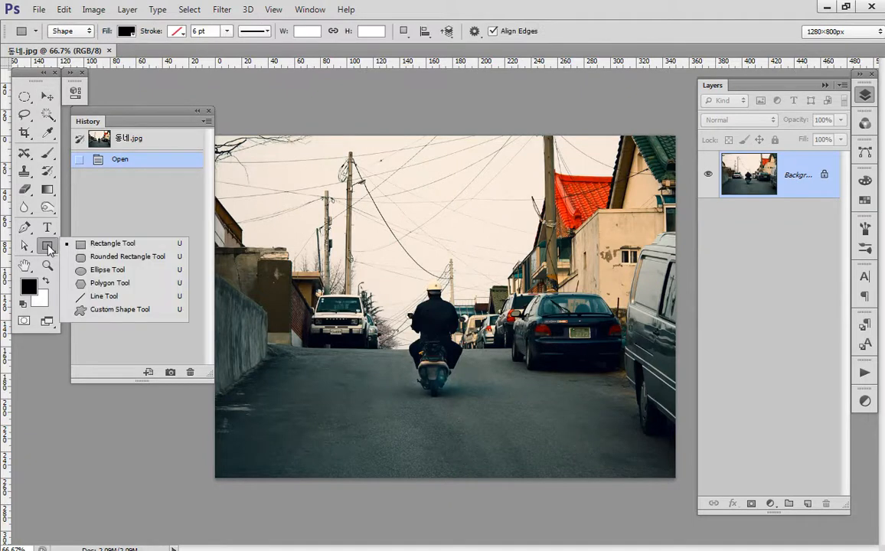
left_click(108, 270)
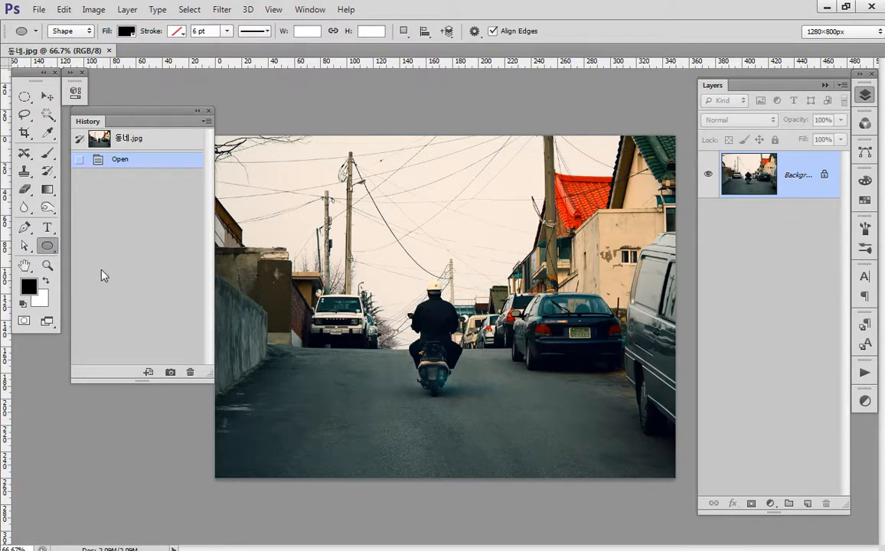
left_click(47, 247)
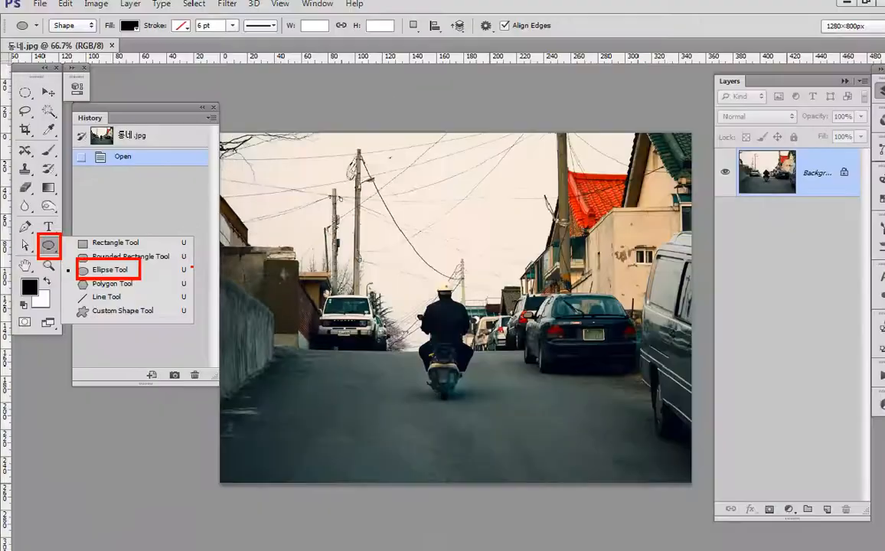
left_click(216, 293)
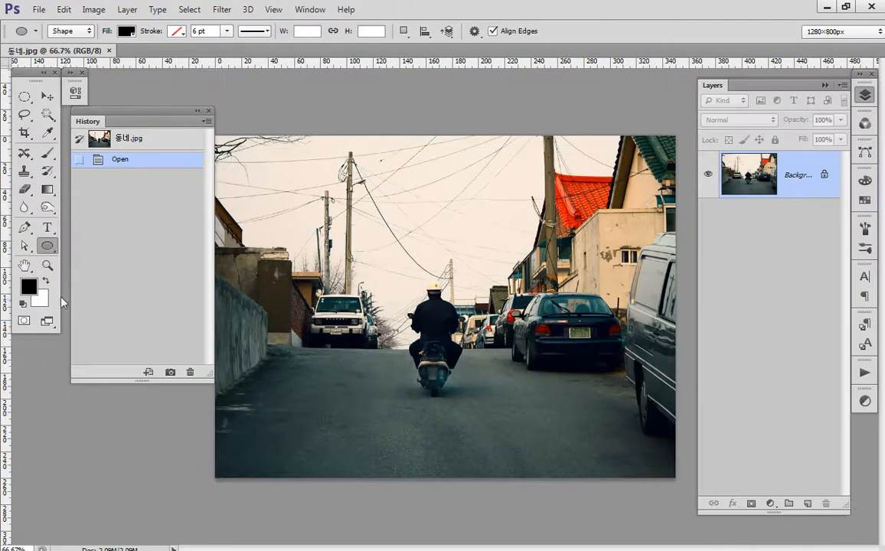
left_click(87, 32)
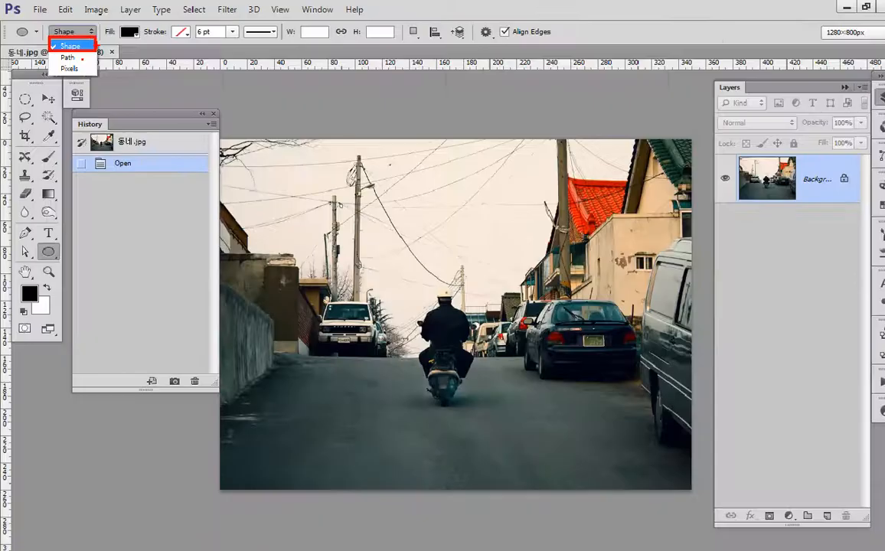
left_click(76, 89)
left_click(202, 68)
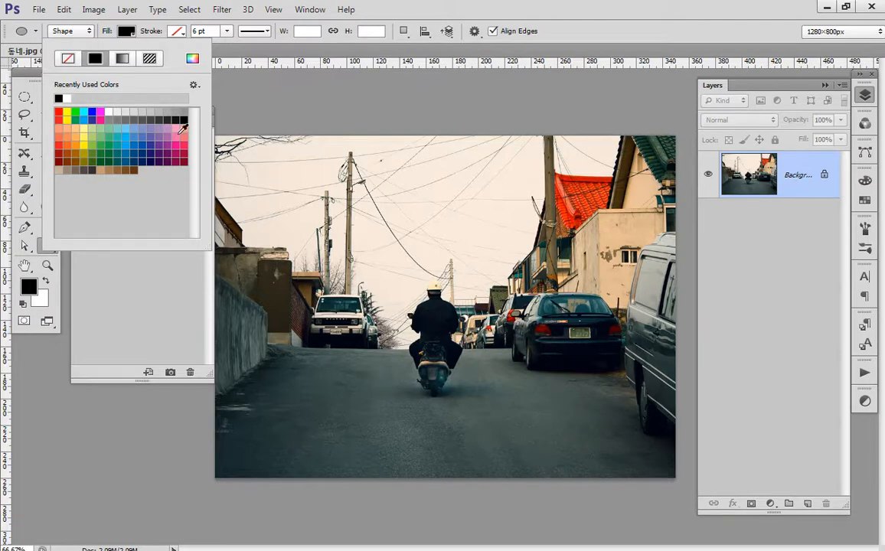
left_click(152, 158)
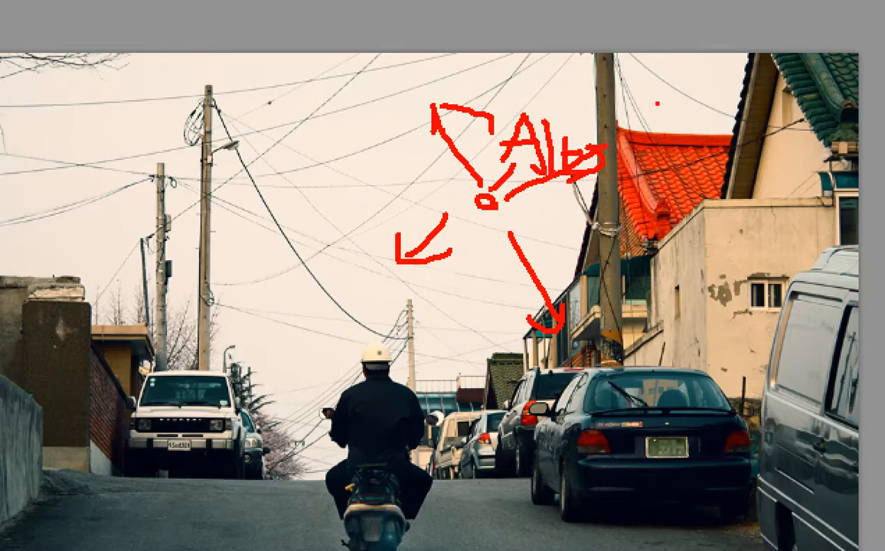
mouse_move(646, 101)
left_mouse_down()
mouse_move(671, 97)
mouse_move(650, 119)
left_mouse_up()
mouse_move(660, 109)
left_mouse_down()
mouse_move(677, 119)
mouse_move(691, 111)
left_mouse_up()
left_click_drag(693, 90, 693, 131)
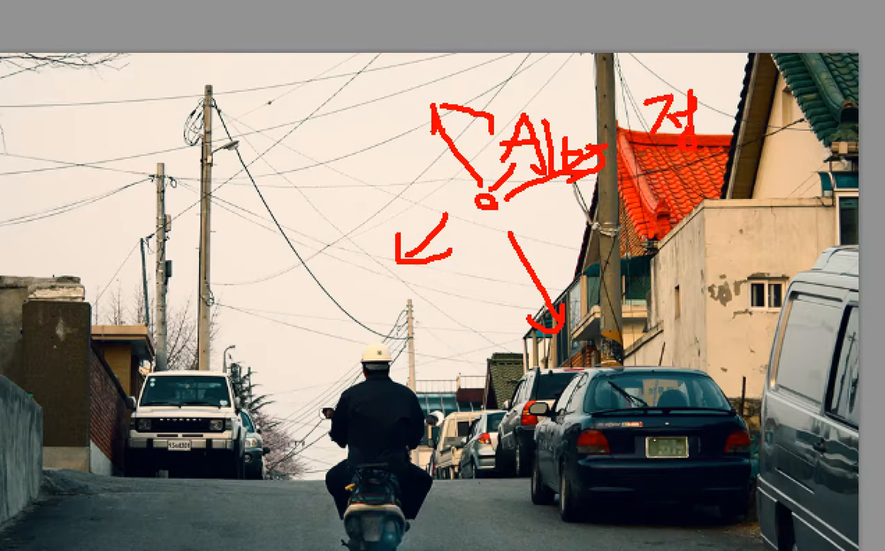
mouse_move(716, 100)
left_mouse_down()
mouse_move(718, 126)
mouse_move(759, 138)
left_mouse_up()
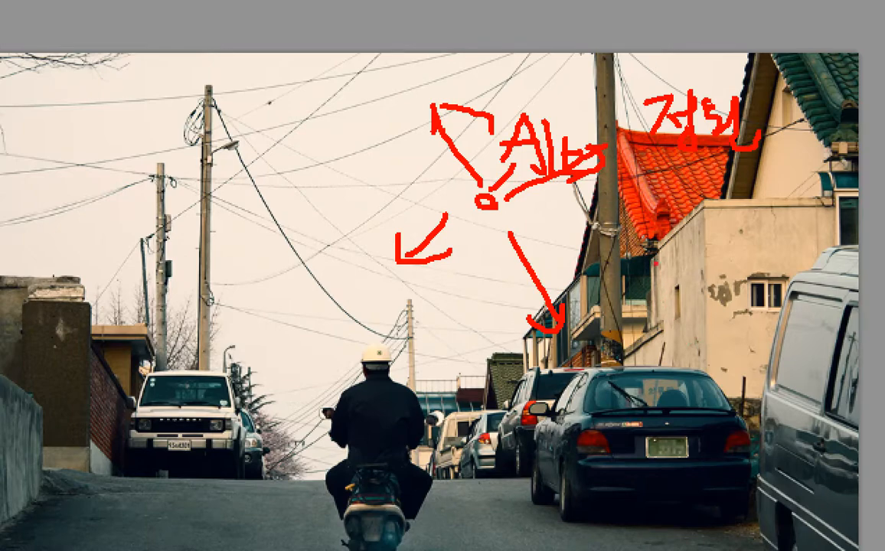
mouse_move(687, 47)
left_mouse_down()
mouse_move(663, 76)
mouse_move(742, 80)
left_mouse_up()
left_click(737, 49)
mouse_move(755, 56)
left_mouse_down()
mouse_move(772, 21)
mouse_move(762, 79)
left_mouse_up()
left_click_drag(788, 40, 789, 77)
left_click_drag(780, 52, 799, 51)
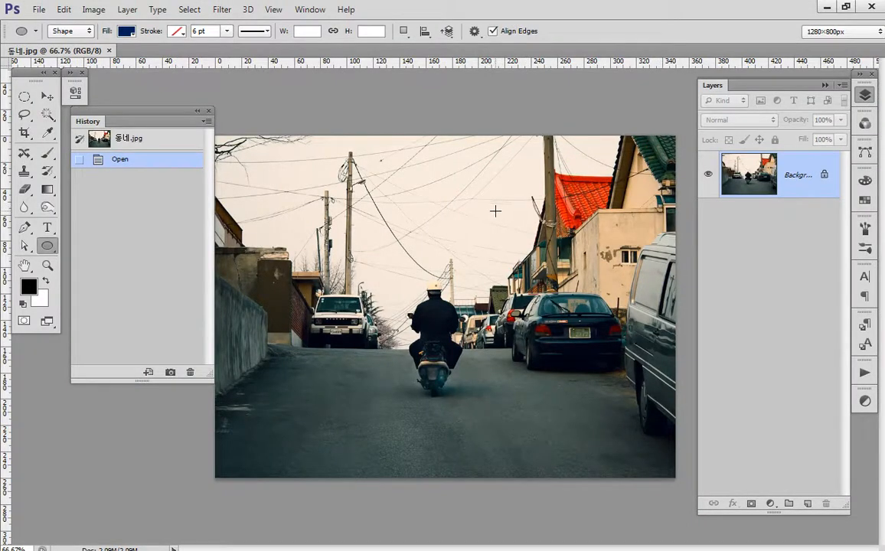
Step: Draw a circle about 310 px wide in the sky above the rider, move it slightly down and to the right, and deselect its layer
left_click_drag(493, 206, 566, 281)
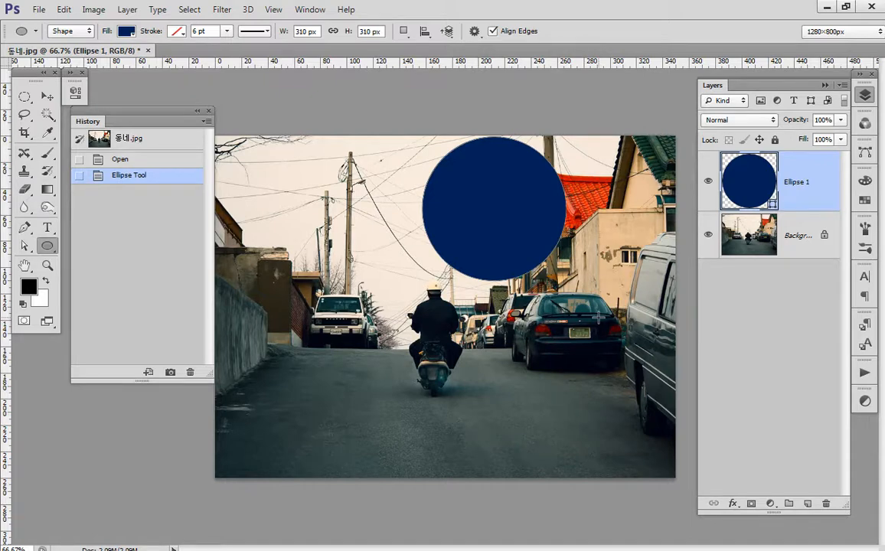
left_click(47, 96)
left_click_drag(501, 233, 516, 253)
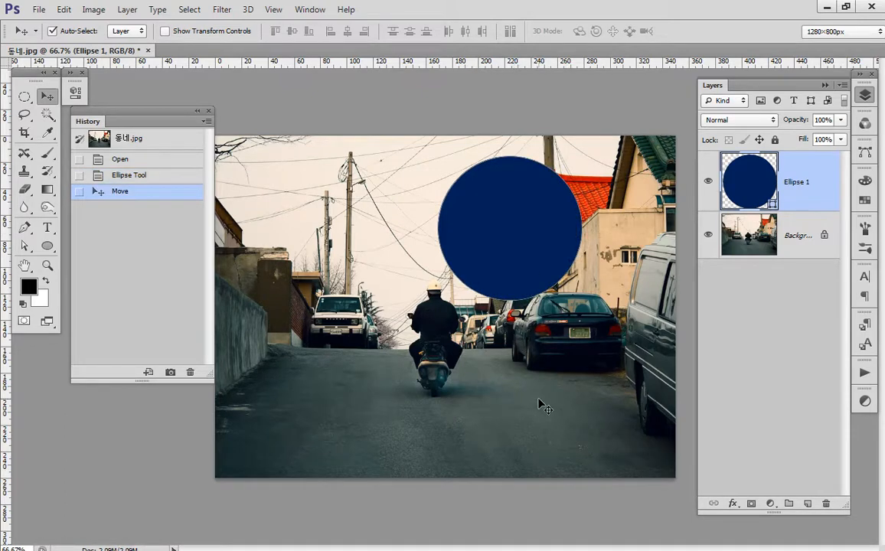
left_click(544, 406)
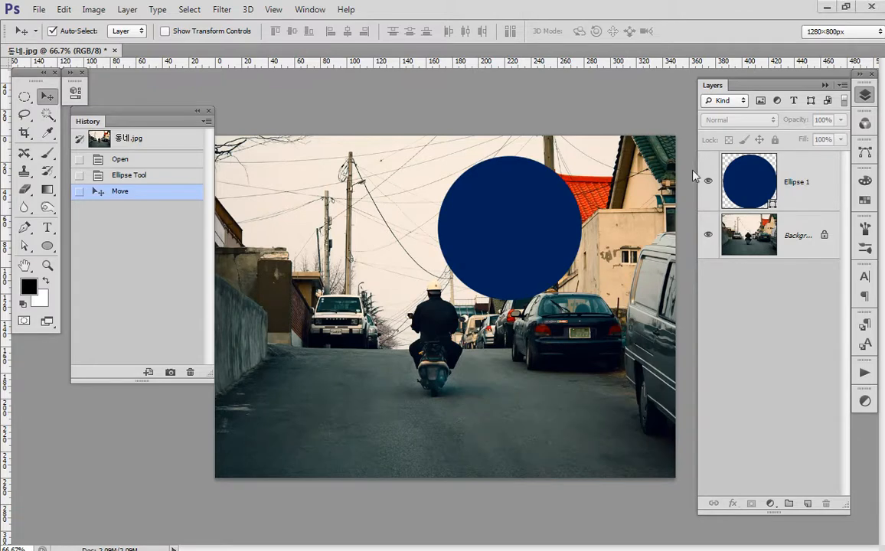
Step: Set up the Brush Tool, show its presets as small thumbnails and choose the hard round brush
left_click(47, 157)
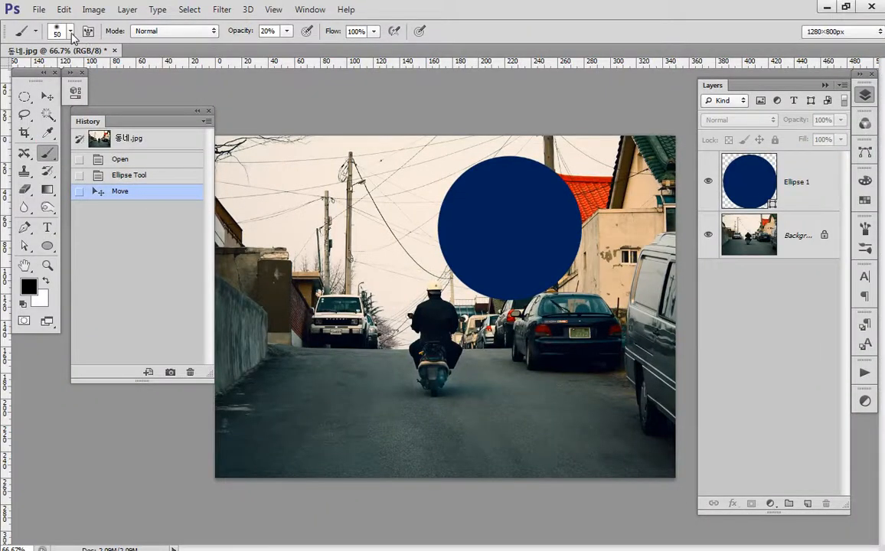
left_click(140, 62)
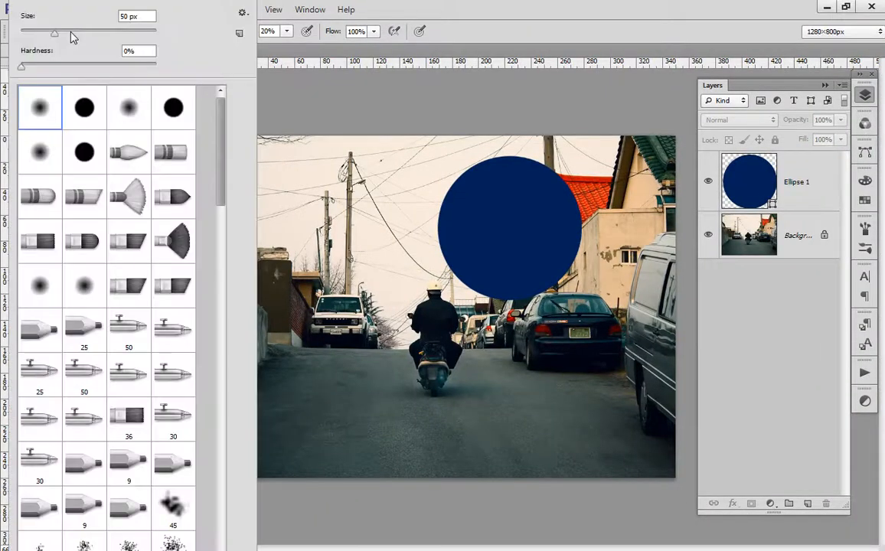
left_click(242, 13)
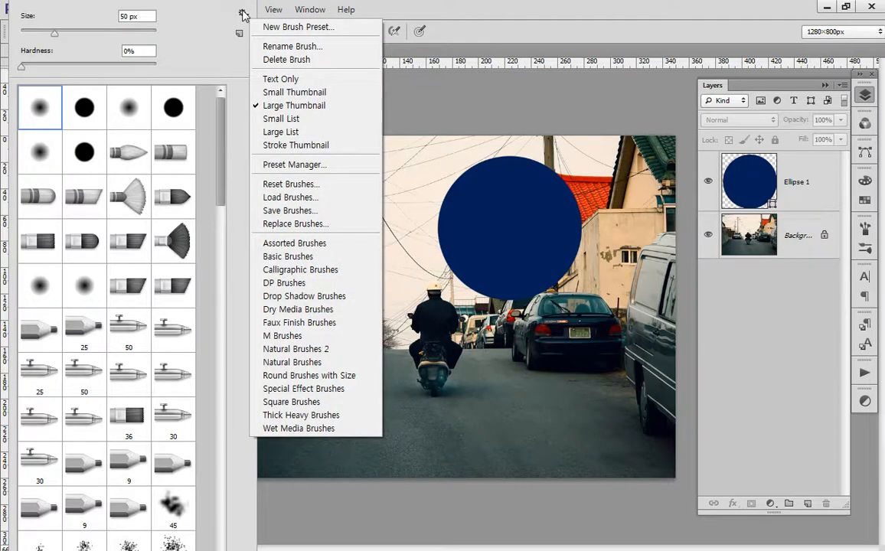
left_click(284, 92)
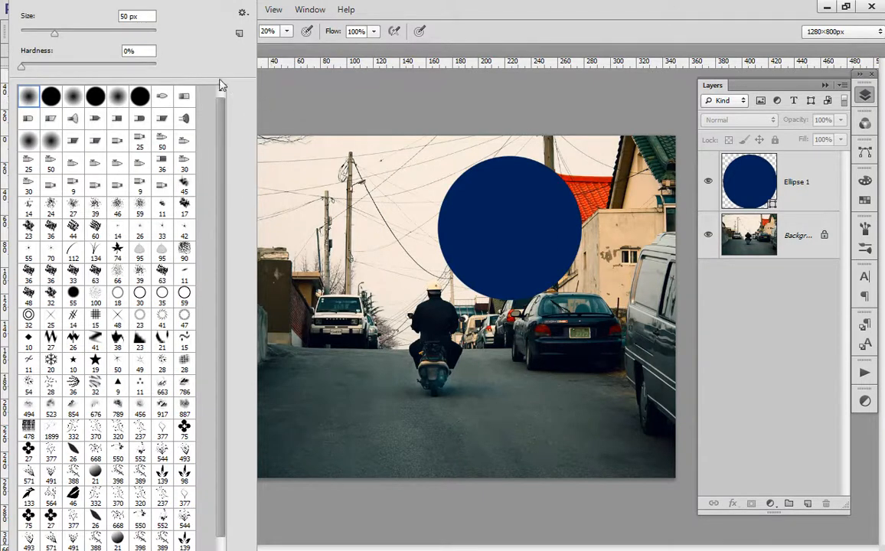
left_click(51, 96)
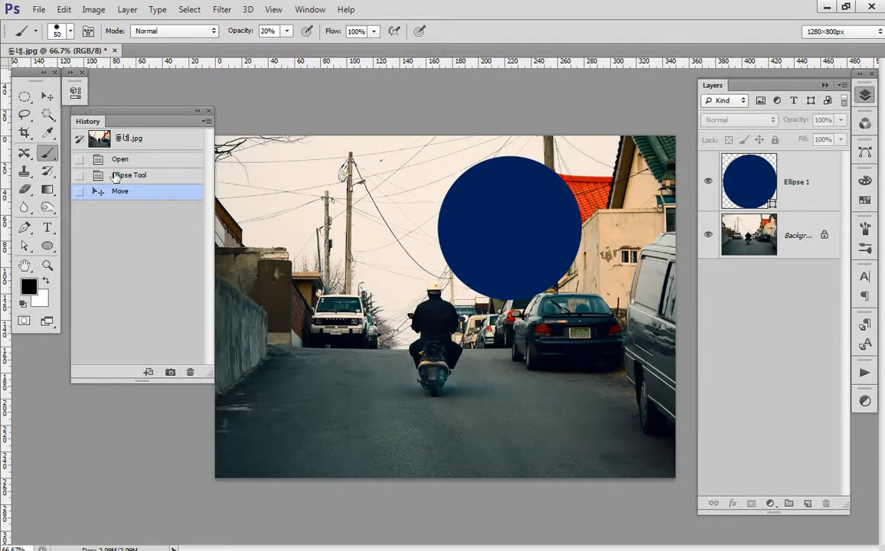
Step: Shorten the Layers panel and add a new empty layer above the blue circle
left_click_drag(773, 515, 788, 339)
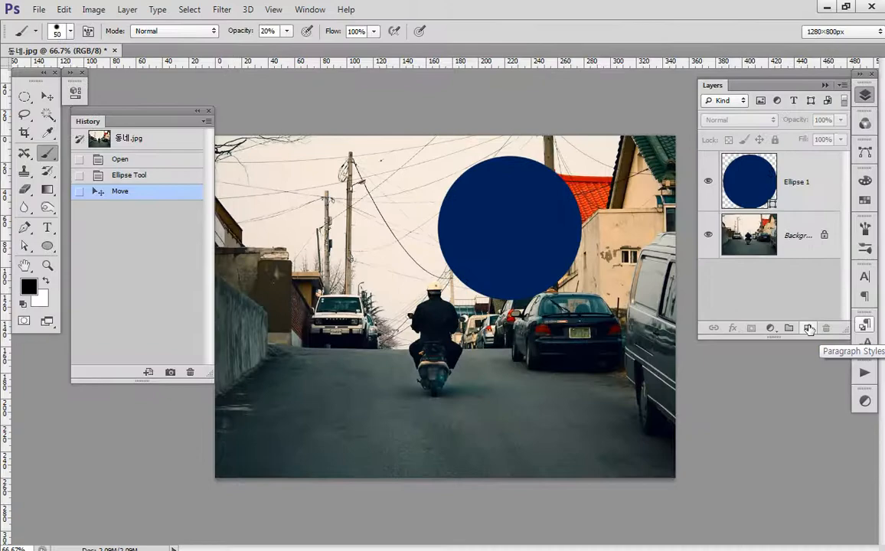
left_click(809, 328)
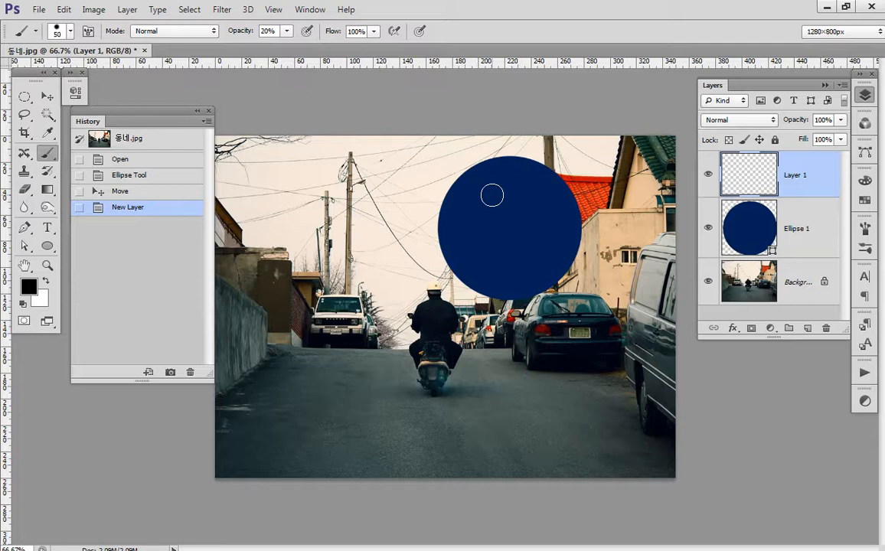
Step: Adjust the brush size up and down over the circle, settle on 10 px and check it in the brush settings
key("bracketleft")
key("bracketleft")
key("bracketleft")
key("bracketright")
key("bracketright")
key("bracketright")
key("bracketright")
key("bracketleft")
key("bracketleft")
key("bracketleft")
key("bracketleft")
key("bracketleft")
left_click(68, 32)
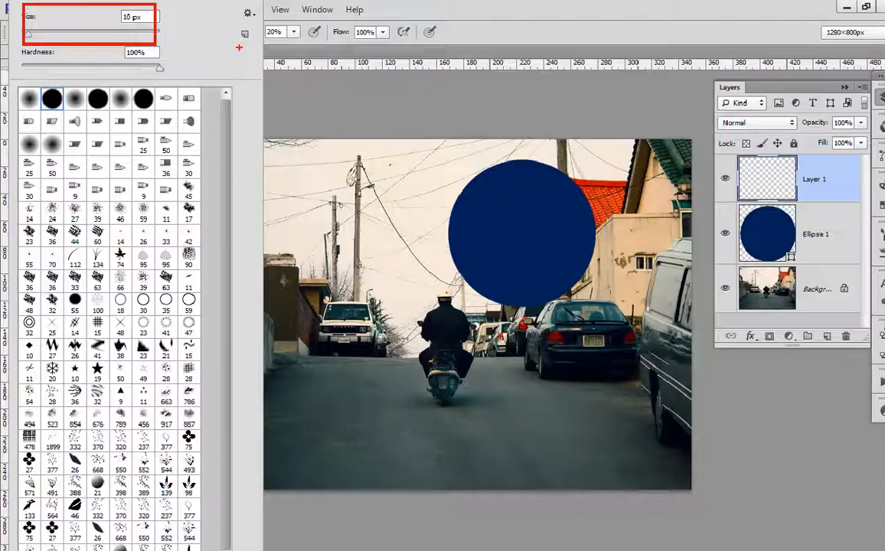
key("Escape")
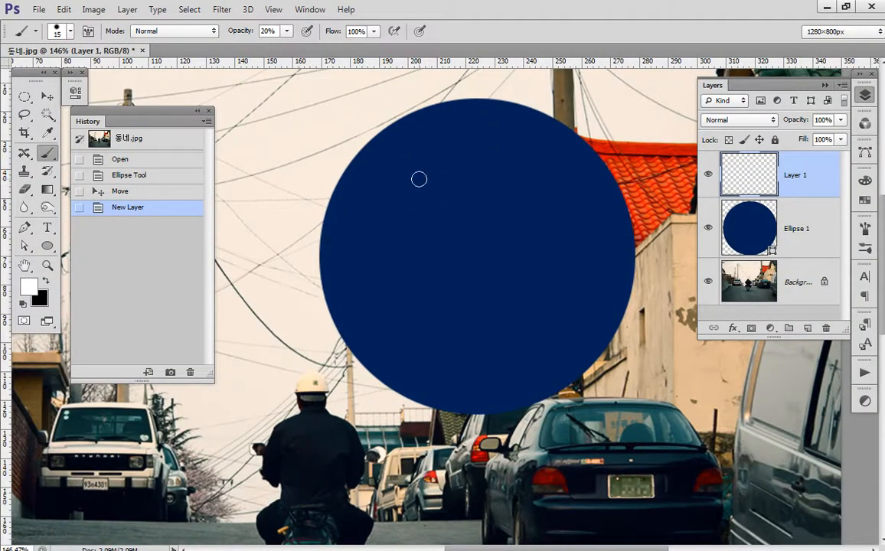
Step: Set the white brush to 9 px and paint the first strokes of a letter H in the circle at 20% opacity
scroll(419, 184, "right", 1)
key("bracketleft")
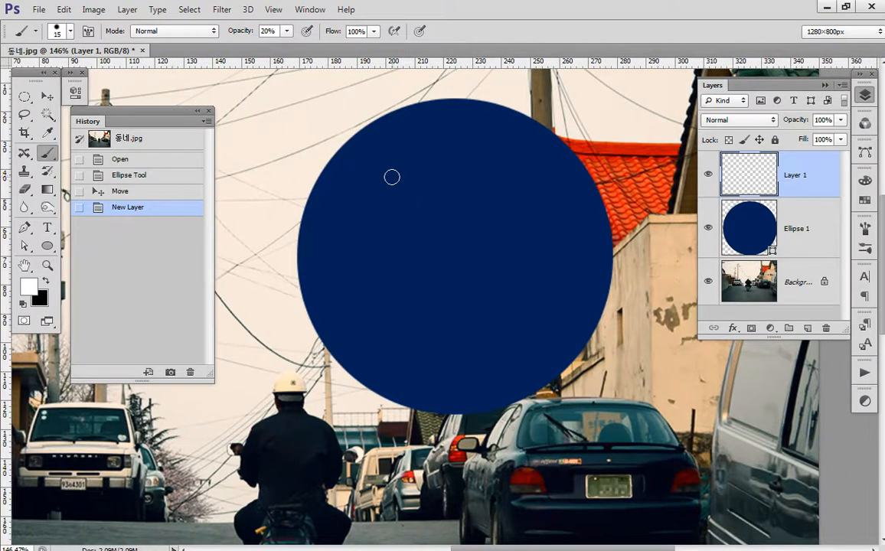
key("bracketleft")
mouse_move(406, 147)
left_mouse_down()
mouse_move(405, 187)
mouse_move(410, 171)
mouse_move(435, 172)
left_mouse_up()
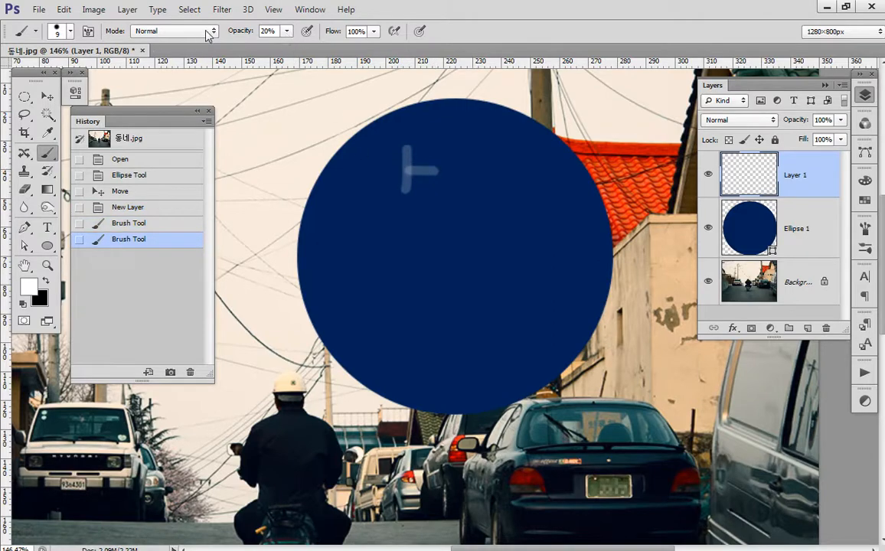
Step: Raise the brush opacity to 100% and handwrite "Hi!" in white across the upper part of the circle
left_click(287, 31)
left_click_drag(288, 48, 346, 48)
mouse_move(406, 147)
left_mouse_down()
mouse_move(405, 190)
mouse_move(441, 170)
mouse_move(435, 150)
mouse_move(433, 187)
mouse_move(458, 163)
mouse_move(456, 188)
left_mouse_up()
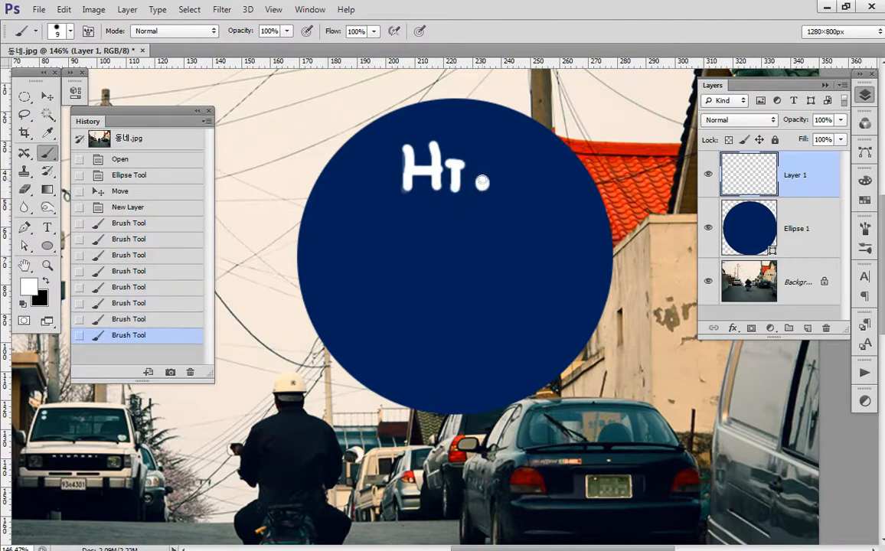
left_click_drag(508, 118, 499, 162)
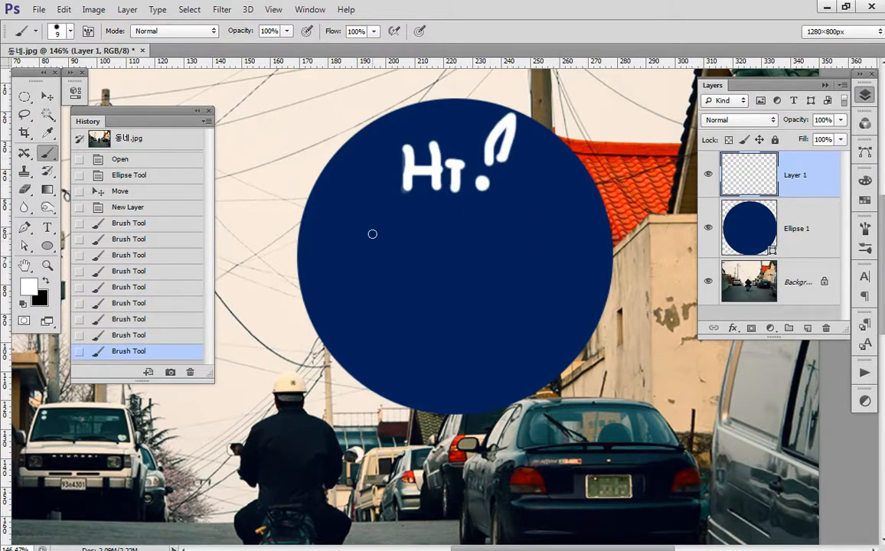
Step: Handwrite "See You agin!" in white on two lines below the greeting inside the circle
mouse_move(366, 223)
left_mouse_down()
mouse_move(346, 227)
mouse_move(358, 273)
mouse_move(392, 249)
mouse_move(404, 271)
left_mouse_up()
mouse_move(412, 262)
left_mouse_down()
mouse_move(429, 254)
mouse_move(436, 270)
left_mouse_up()
mouse_move(453, 228)
left_mouse_down()
mouse_move(481, 253)
mouse_move(480, 285)
left_mouse_up()
mouse_move(494, 228)
left_mouse_down()
mouse_move(481, 258)
mouse_move(517, 255)
mouse_move(567, 267)
left_mouse_up()
mouse_move(433, 326)
left_mouse_down()
mouse_move(457, 350)
mouse_move(480, 332)
mouse_move(459, 379)
left_mouse_up()
mouse_move(512, 325)
left_mouse_down()
mouse_move(511, 352)
mouse_move(551, 350)
left_mouse_up()
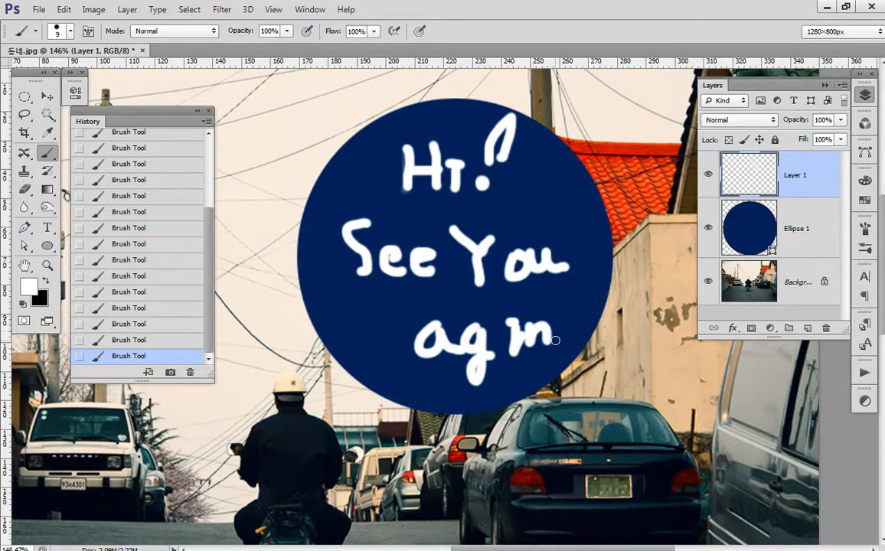
left_click(561, 342)
left_click_drag(584, 296, 572, 331)
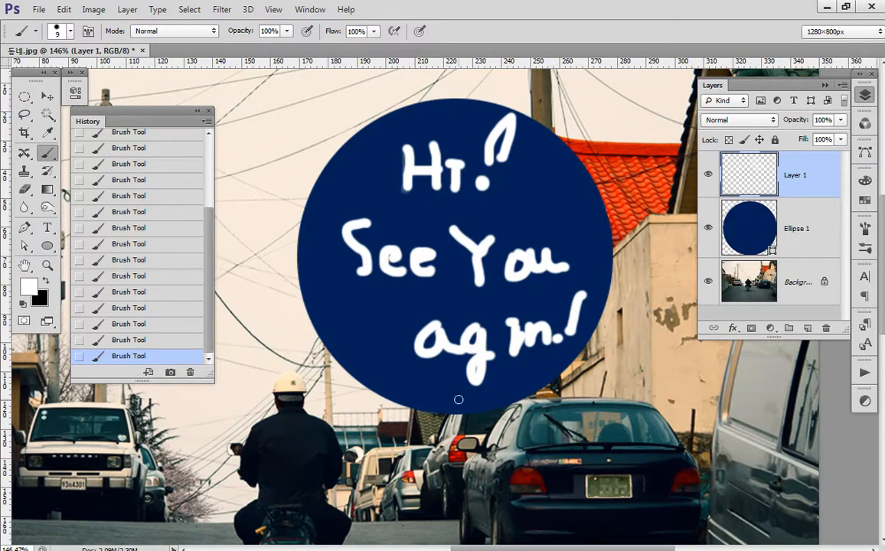
Step: Look through the recorded brush states, move the History panel away from the toolbox and make it taller
scroll(194, 253, "up", 3)
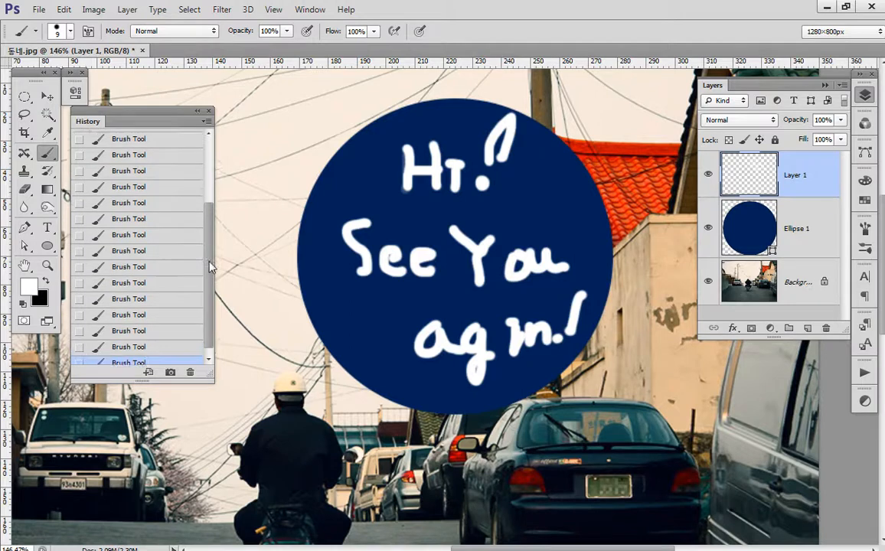
scroll(207, 167, "down", 3)
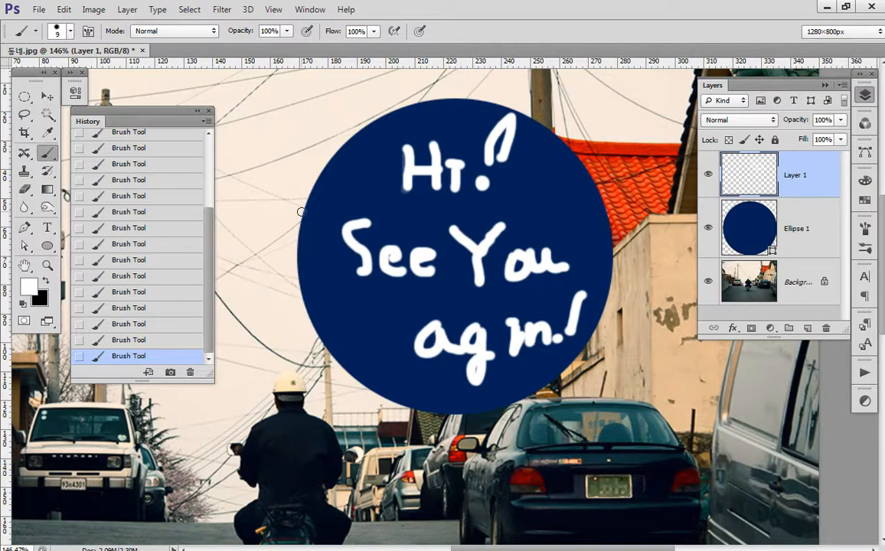
left_click_drag(136, 111, 239, 80)
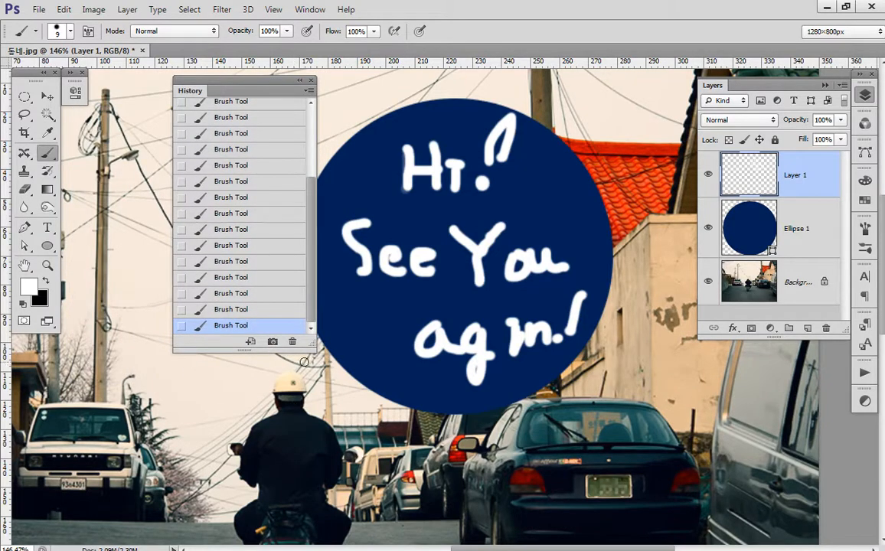
left_click_drag(310, 350, 310, 469)
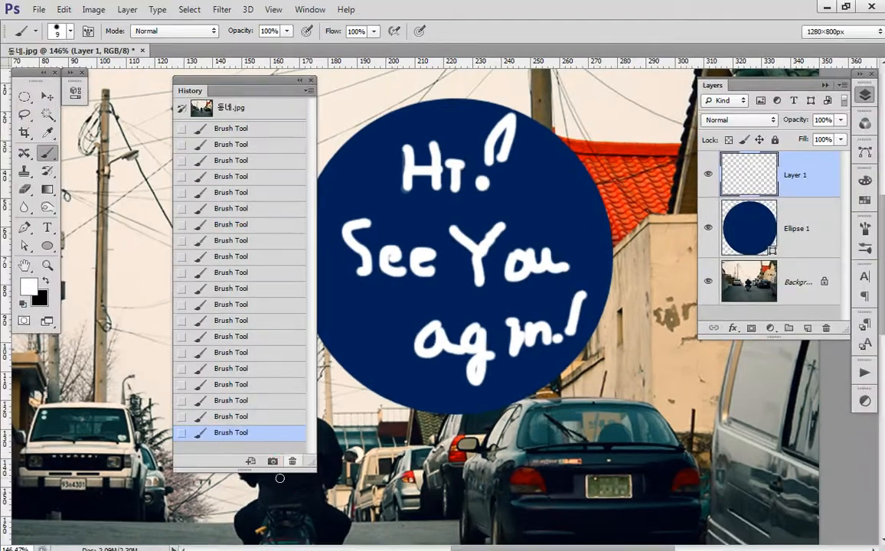
Step: Create a snapshot of the current painted state and lengthen the History panel to fit all its states
left_click(259, 462)
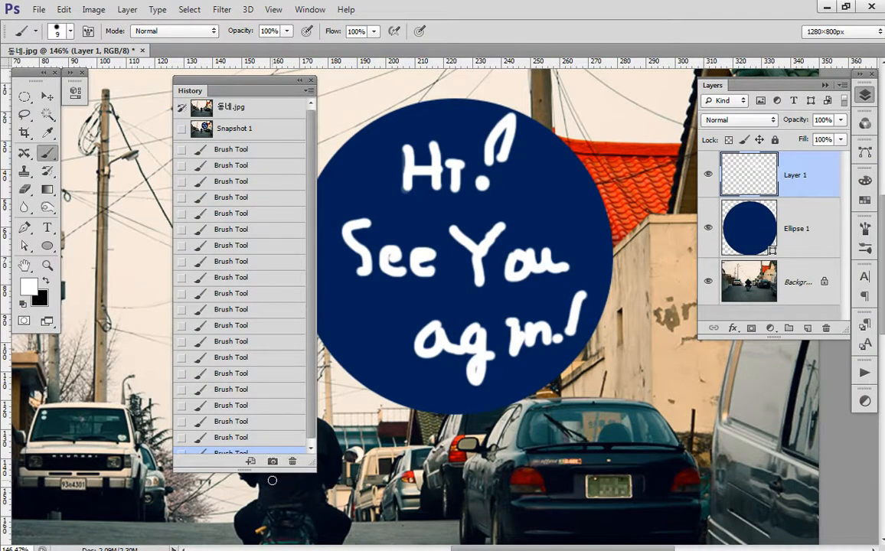
left_click_drag(274, 467, 279, 505)
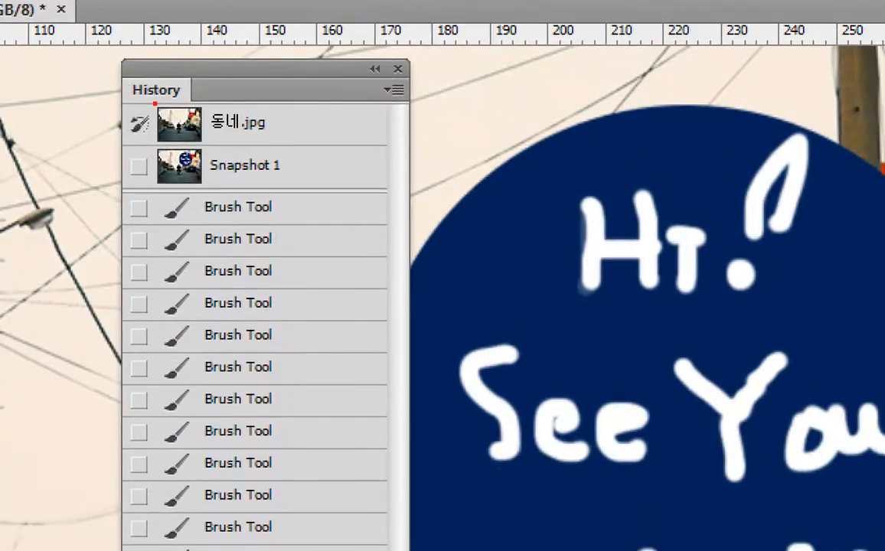
left_click_drag(112, 104, 333, 189)
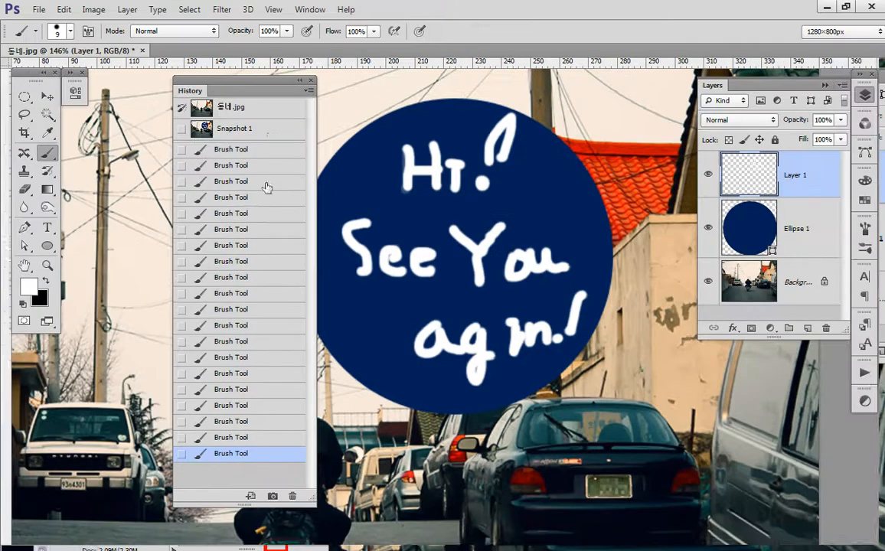
Step: Revert the image to the original photo's snapshot and restore the painted state from Snapshot 1
left_click(237, 108)
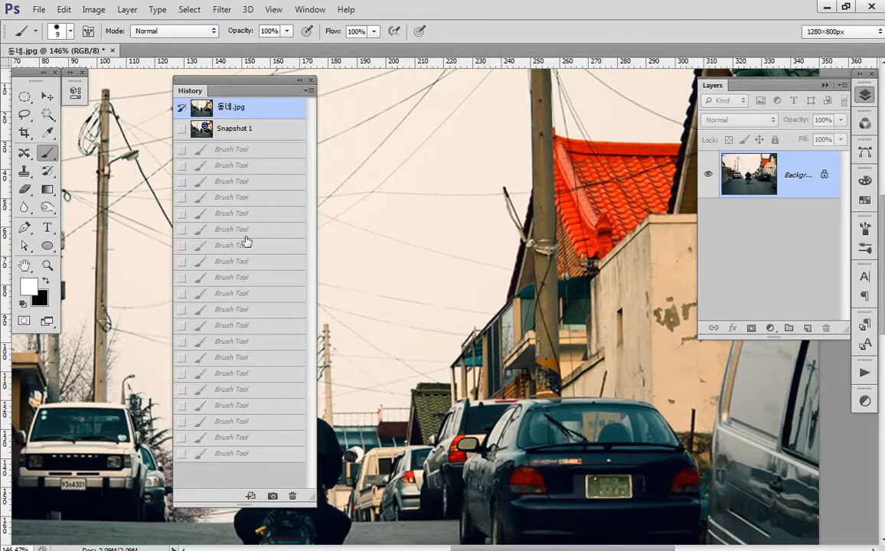
left_click(257, 129)
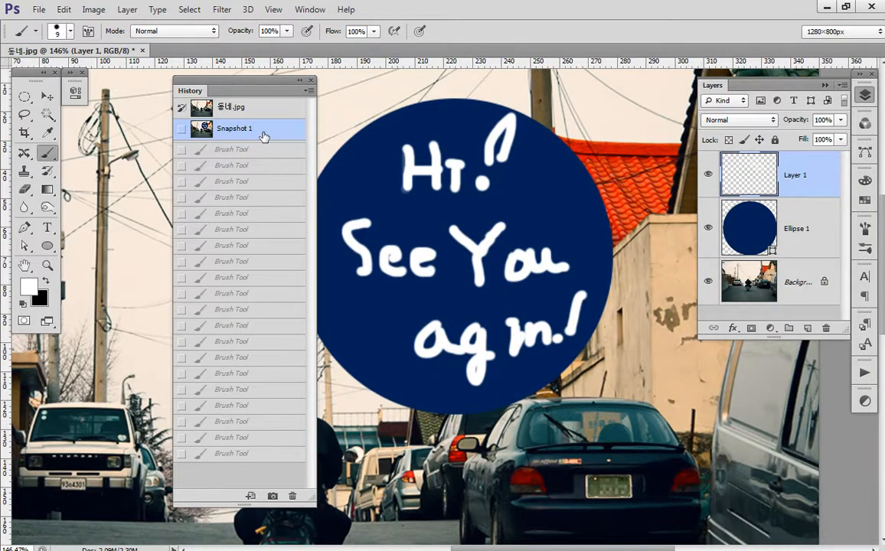
Step: Show the History panel's additional commands
left_click(310, 91)
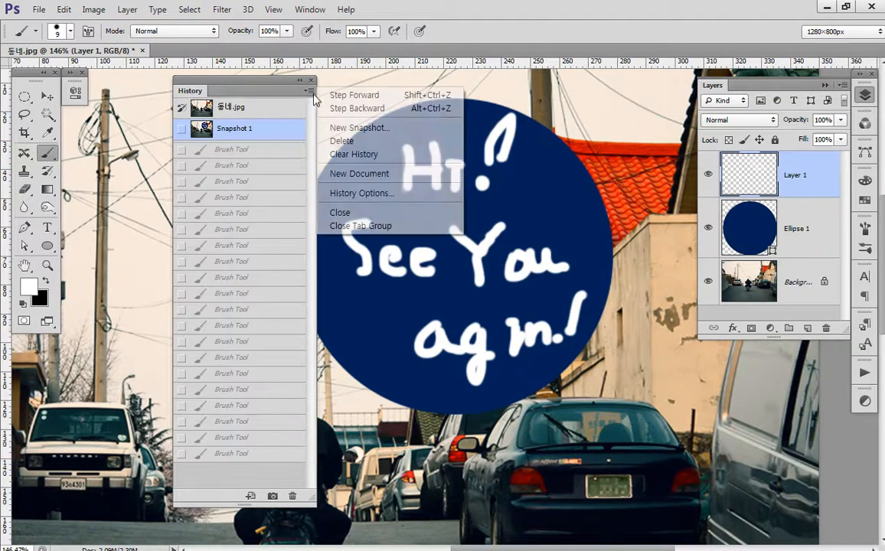